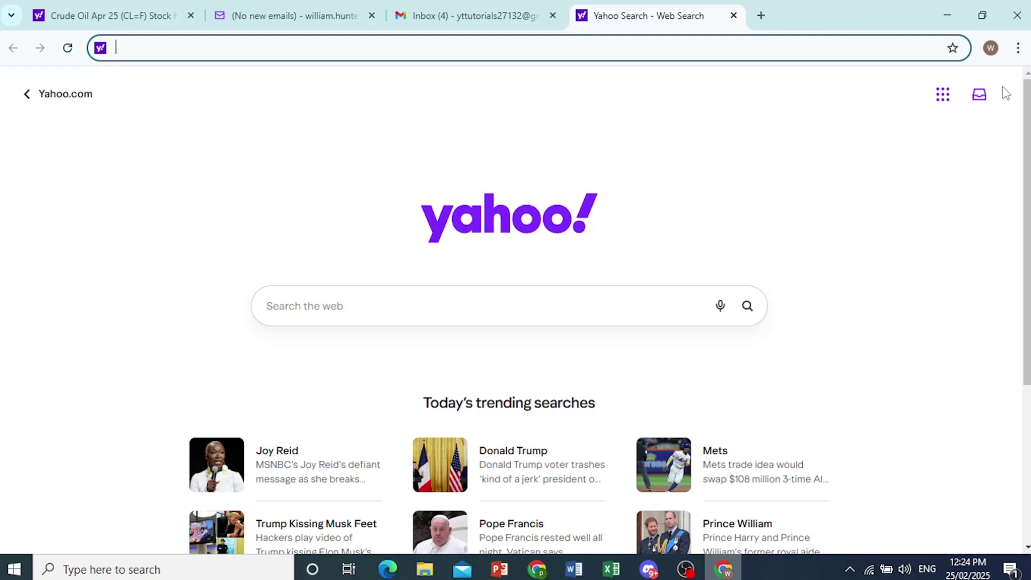
# - Open Chrome's three-dot main menu to reach Settings
pyautogui.click(1020, 50)
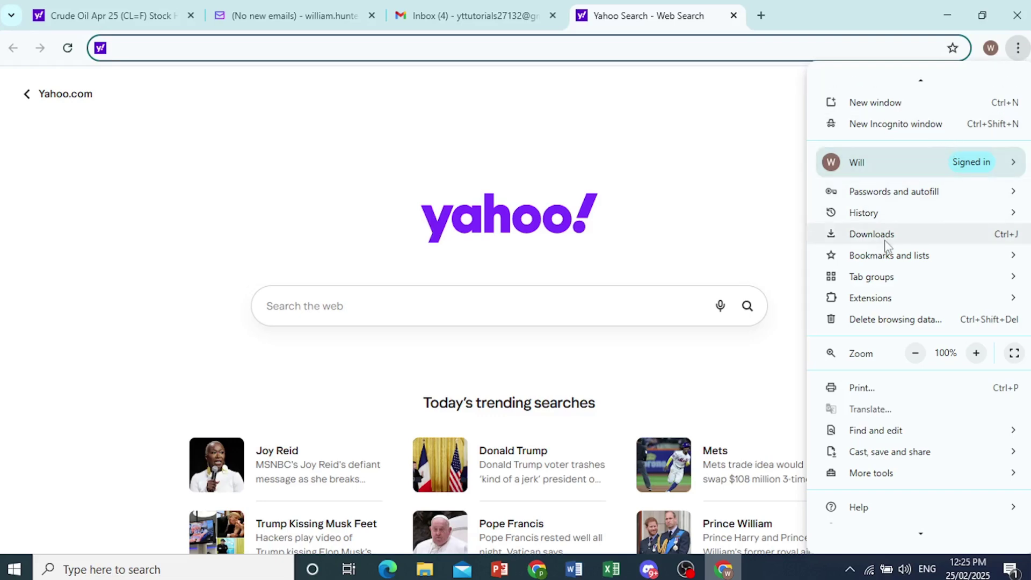
pyautogui.moveTo(870, 473)
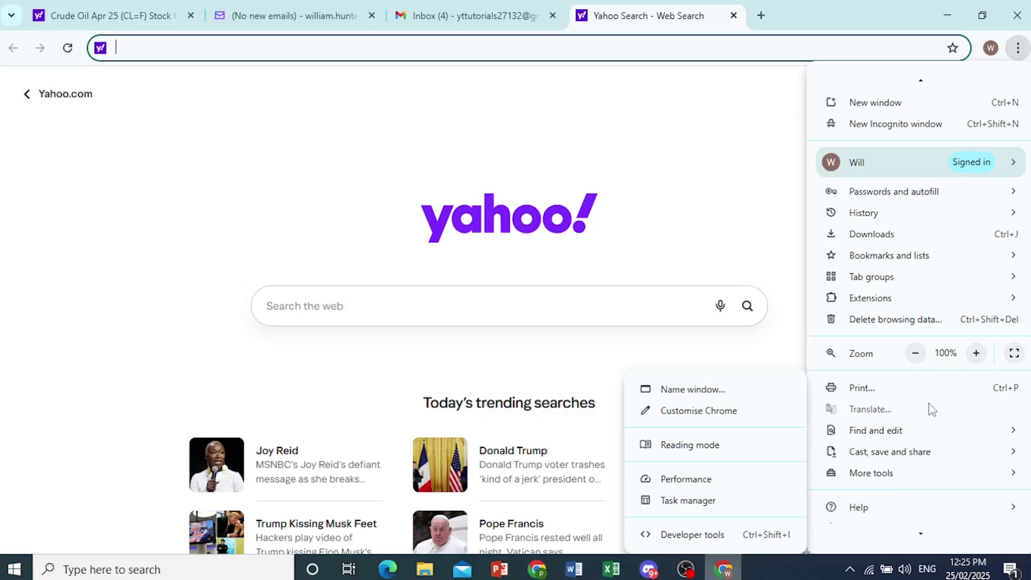
pyautogui.scroll(-1, 926, 415)
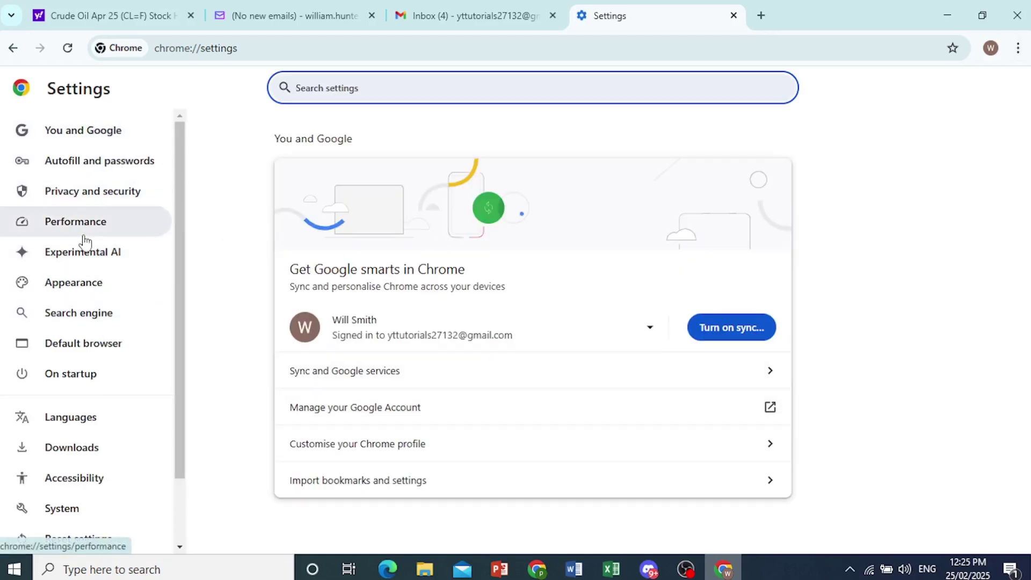
# - Show the Search engine settings page, with Yahoo! listed as the current default
pyautogui.click(77, 317)
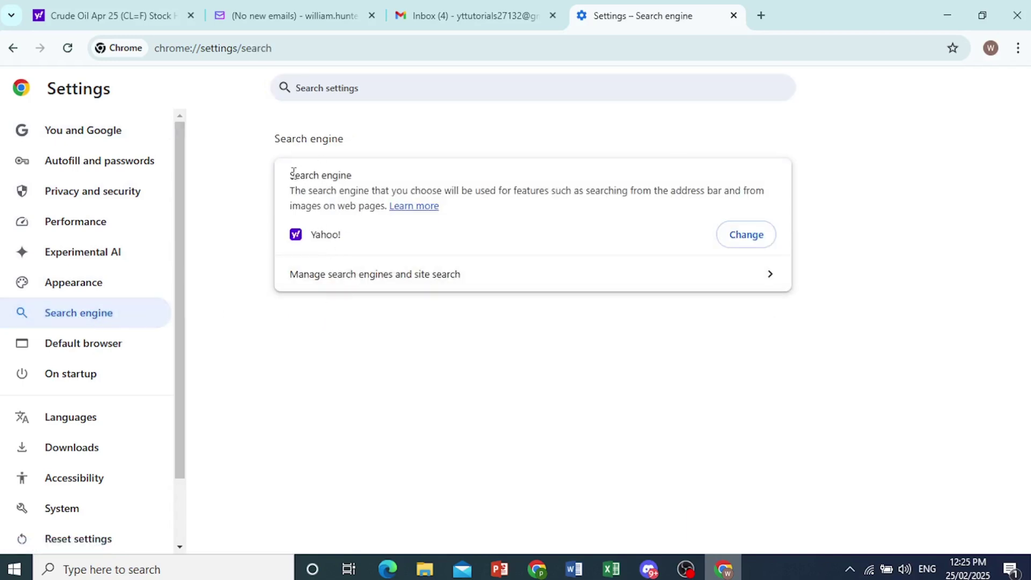
pyautogui.moveTo(294, 173); pyautogui.dragTo(349, 174)
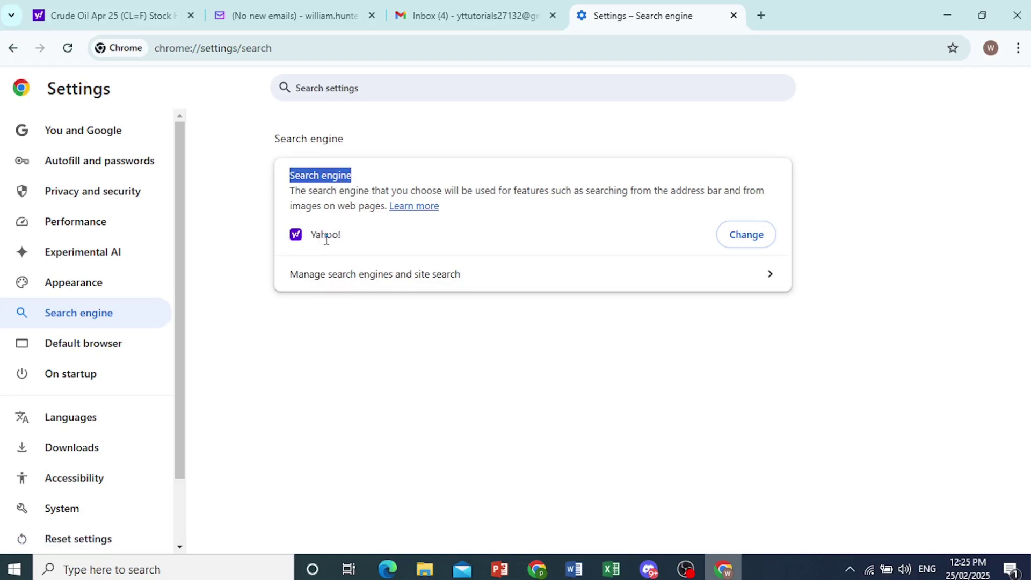
pyautogui.click(268, 261)
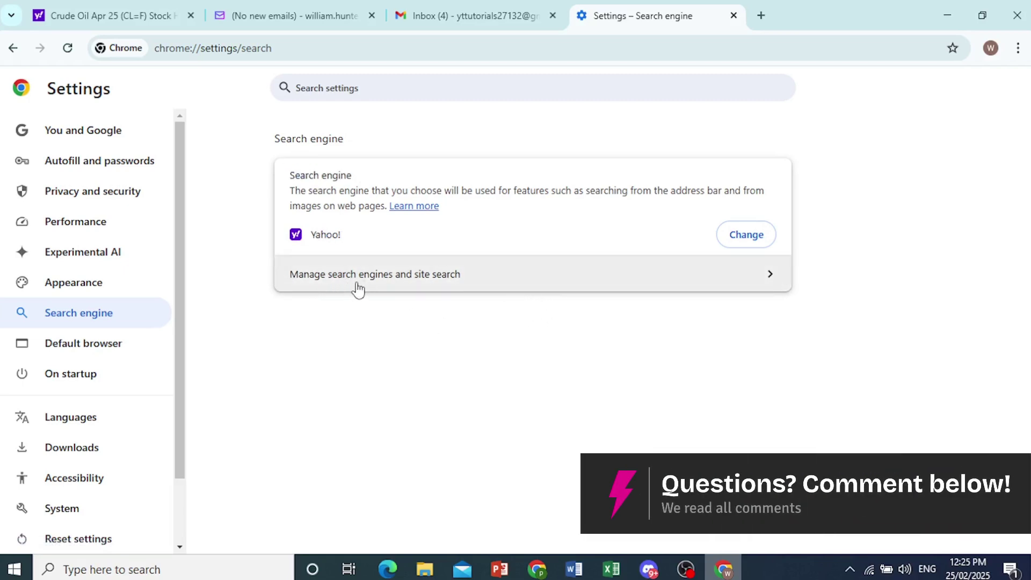
# - Make Google the default under Manage search engines, then open a new Google tab
pyautogui.click(432, 279)
pyautogui.scroll(-4, 445, 310)
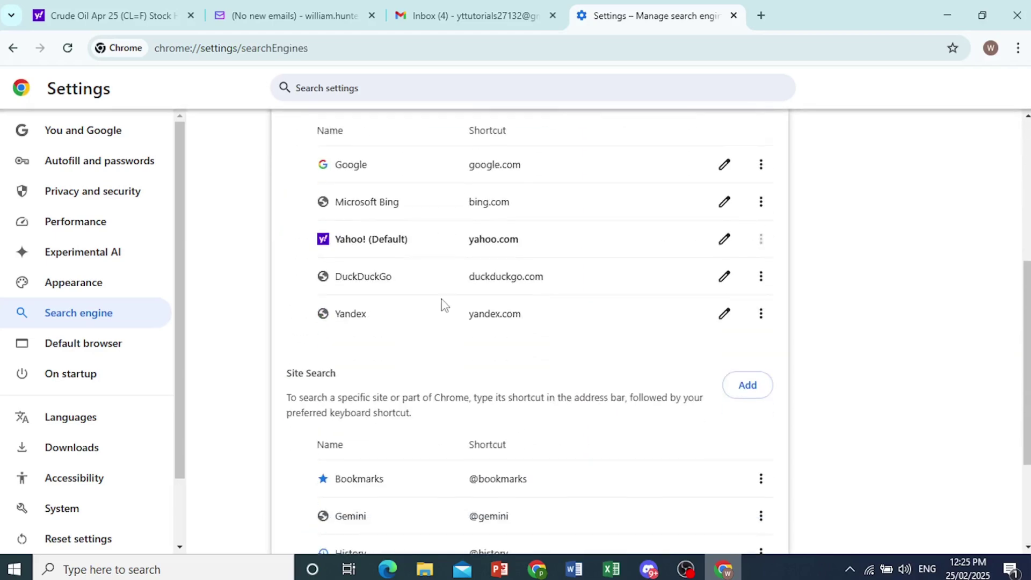
pyautogui.scroll(1, 459, 237)
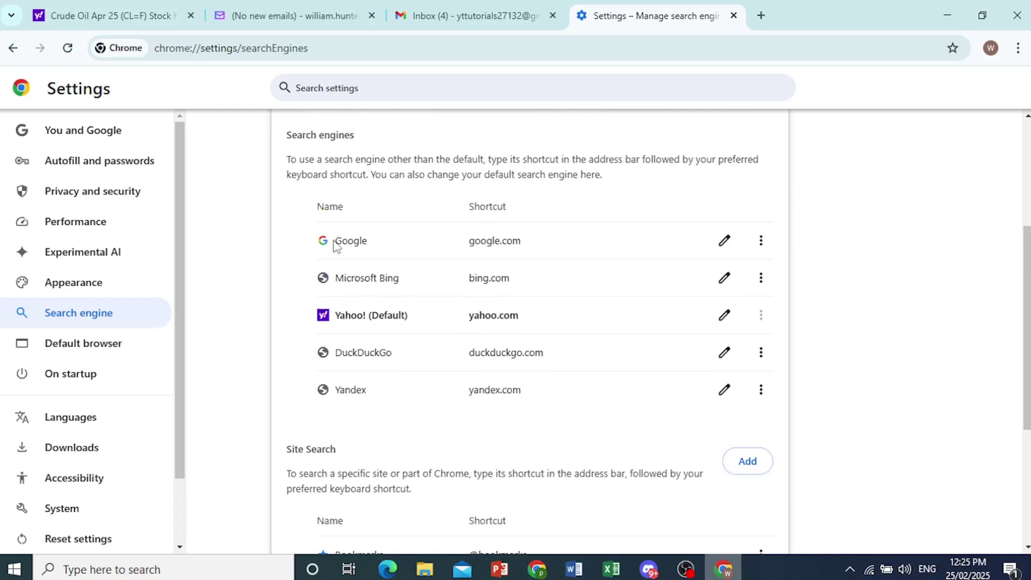
pyautogui.click(761, 242)
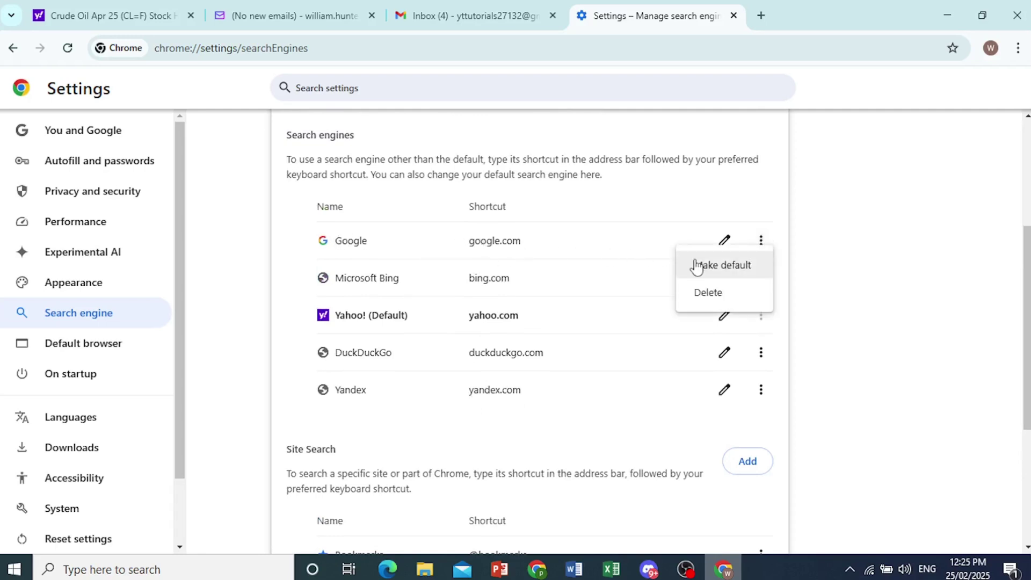
pyautogui.click(707, 272)
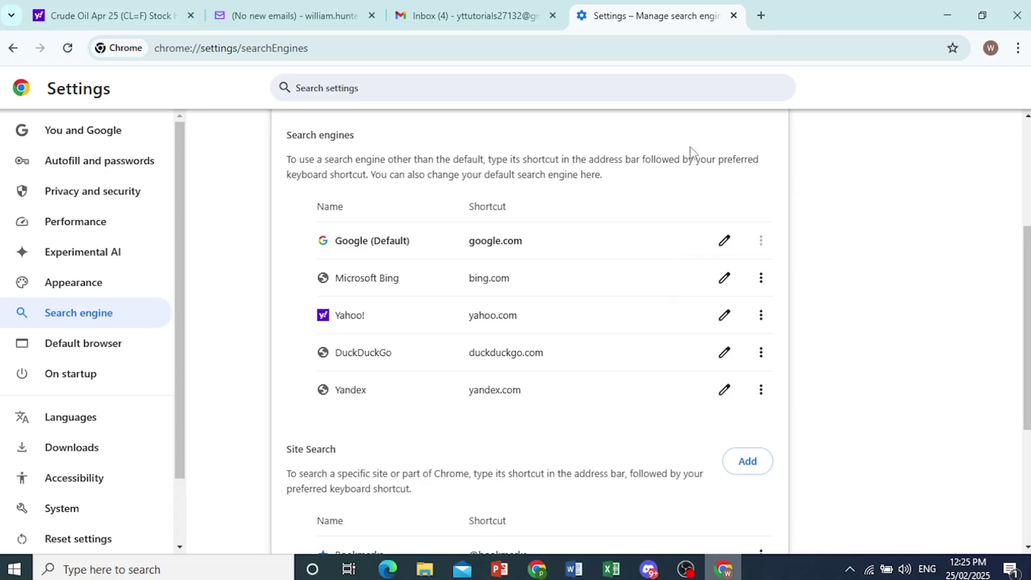
pyautogui.click(760, 16)
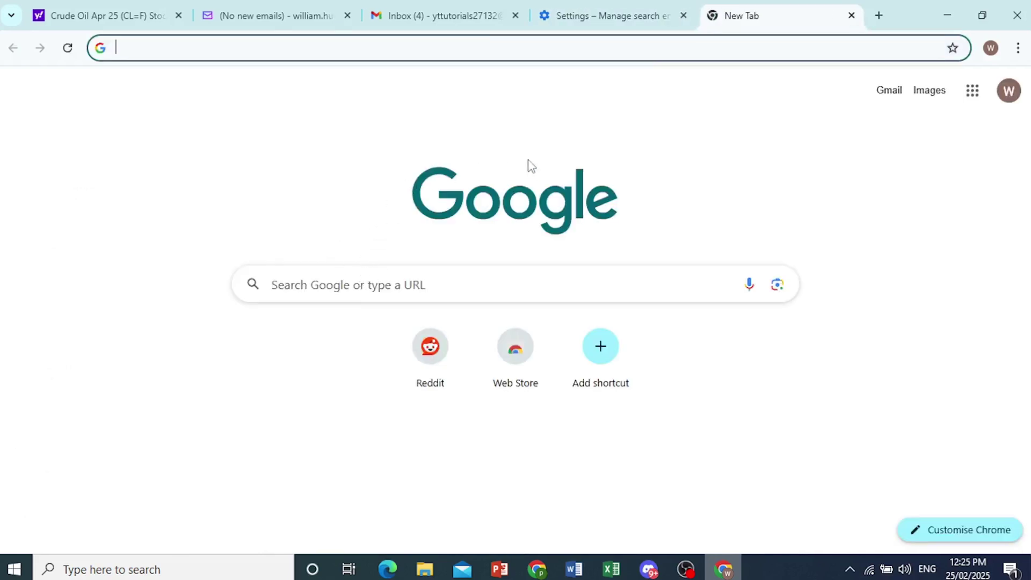
pyautogui.click(798, 575)
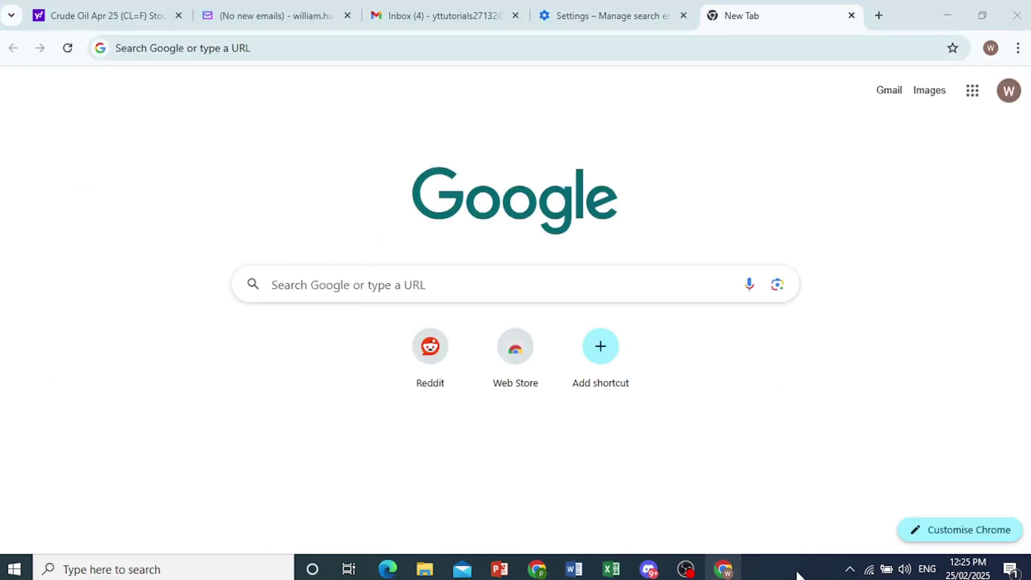